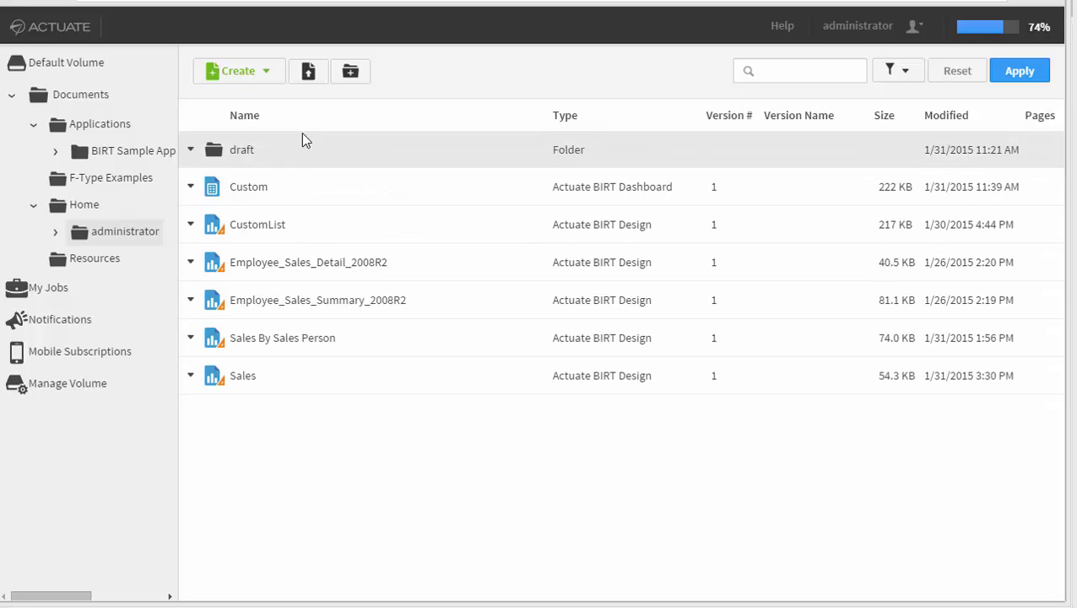
Create a new dashboard from the Create menu, giving an empty New Tab 1.
left_click(264, 78)
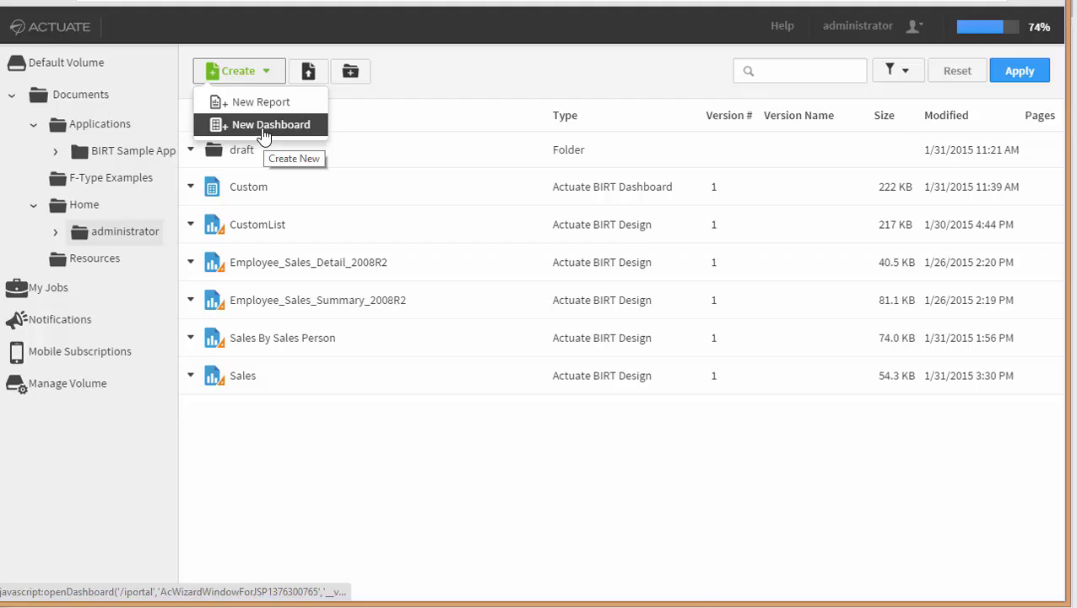
left_click(122, 239)
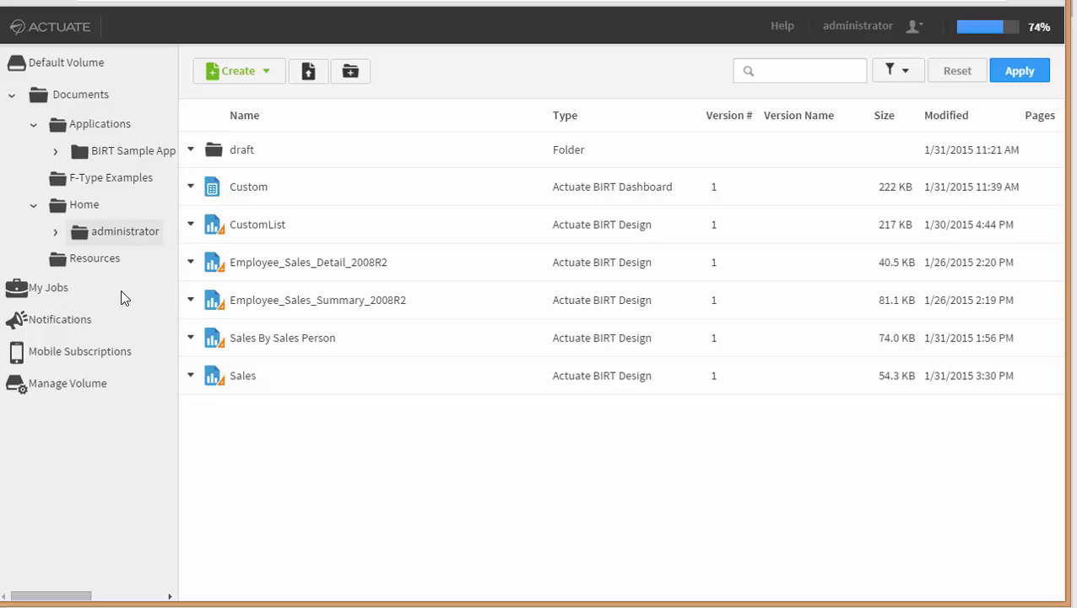
left_click(264, 78)
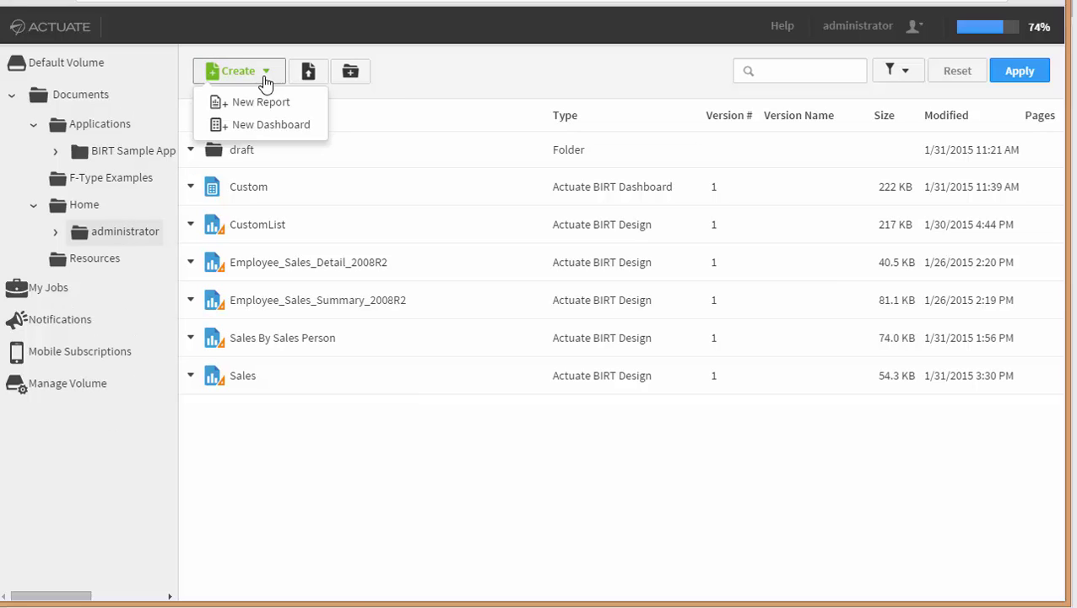
left_click(260, 126)
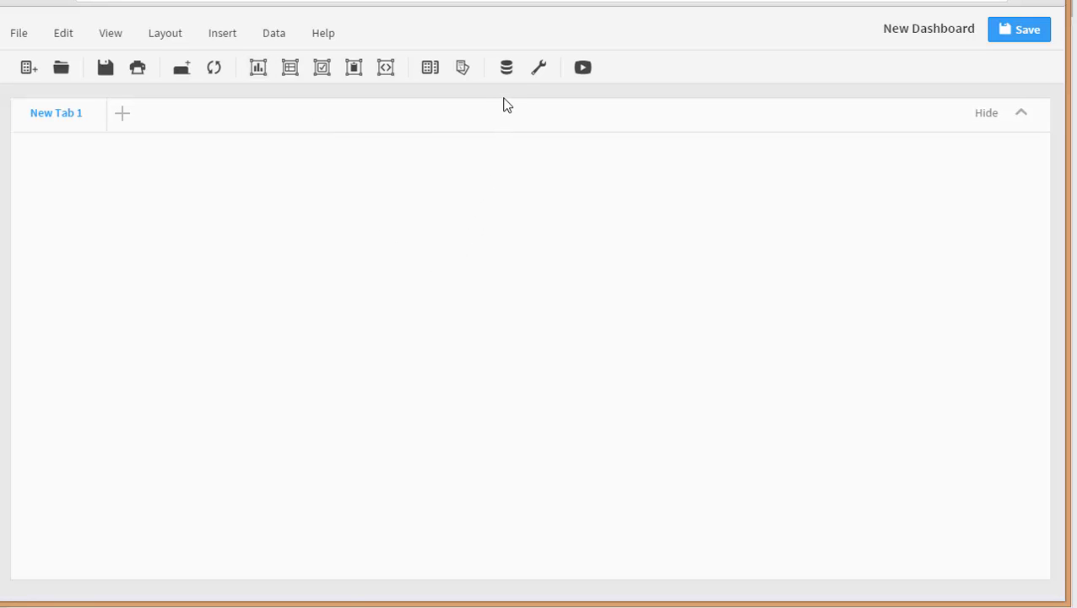
Add Sales.datadesign to the dashboard's selected data and confirm with OK.
left_click(506, 73)
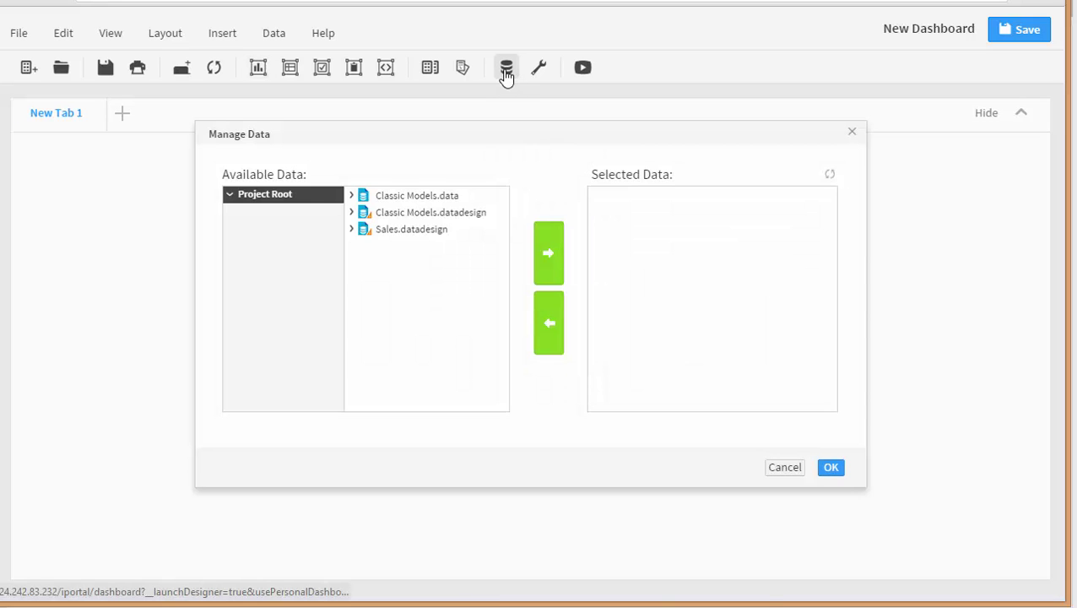
left_click(400, 236)
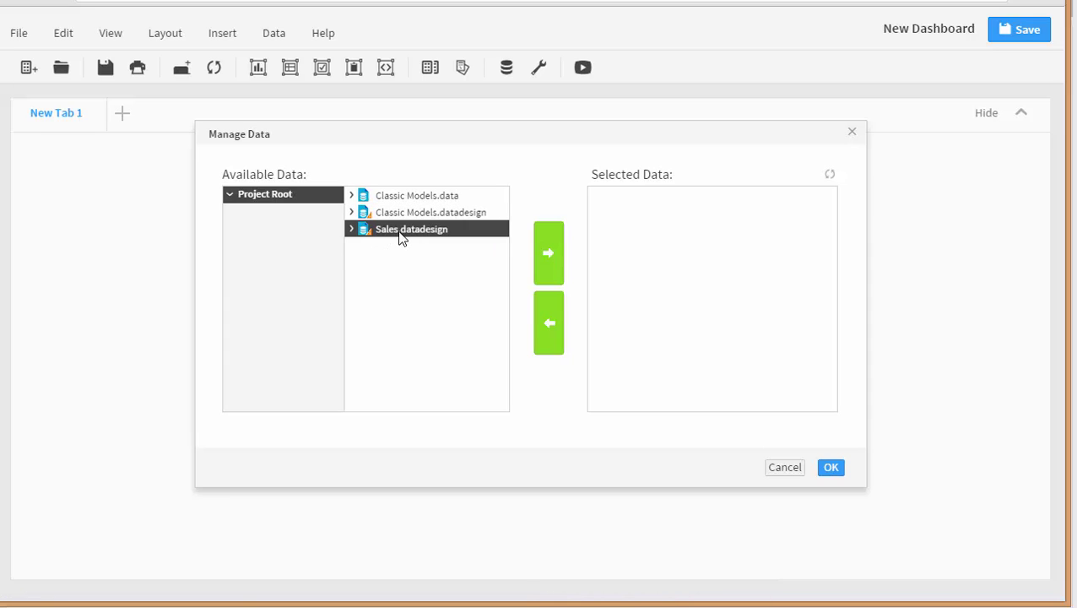
left_click(548, 253)
left_click(595, 197)
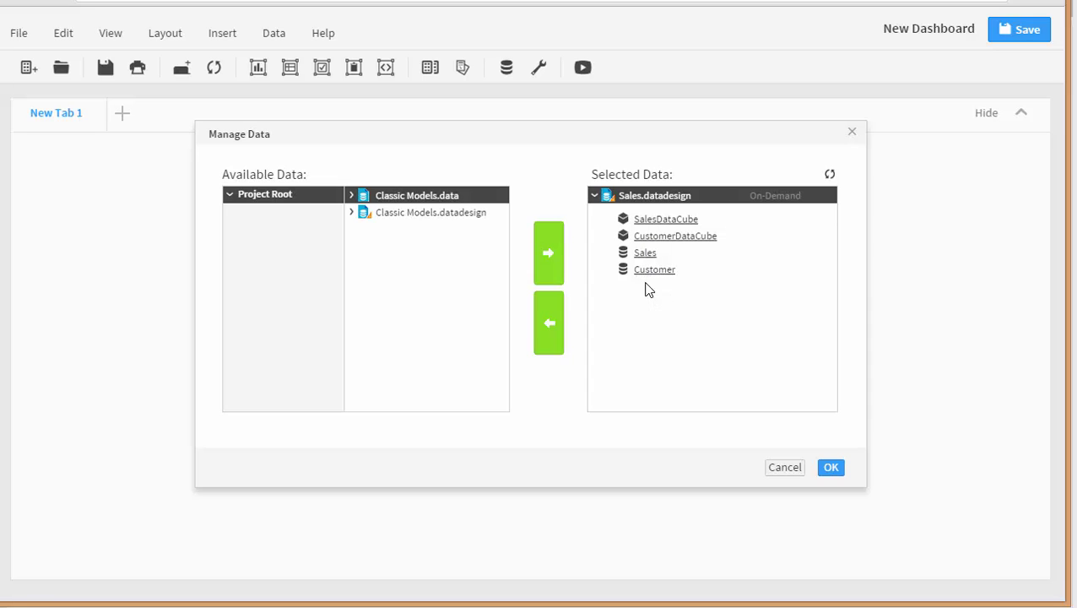
left_click(831, 469)
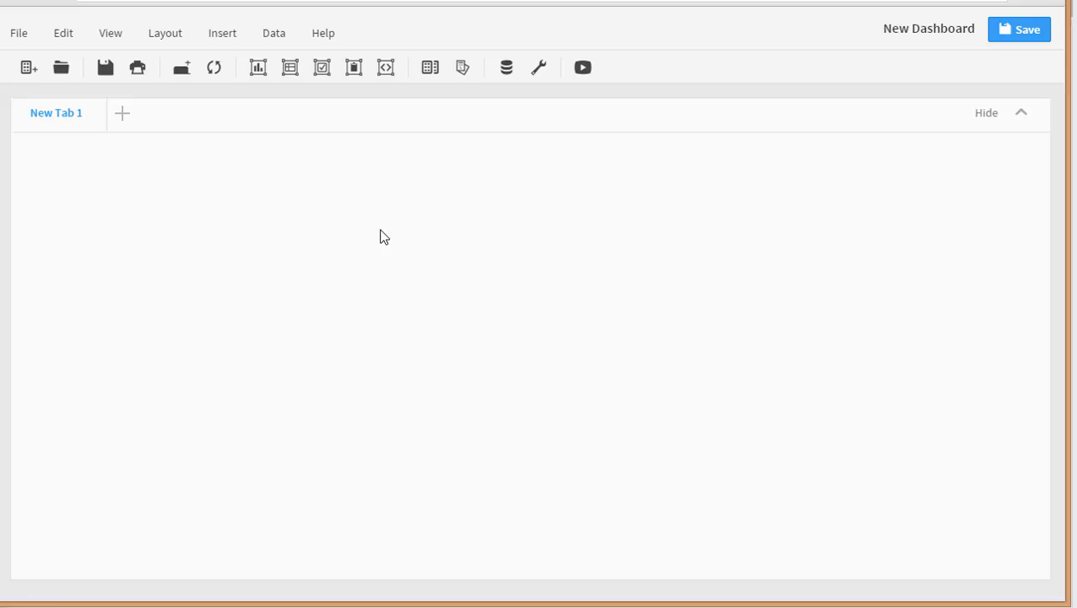
Insert a pie chart on SalesDataCube with category TerritoryName and series SalesYTD.
left_click(259, 75)
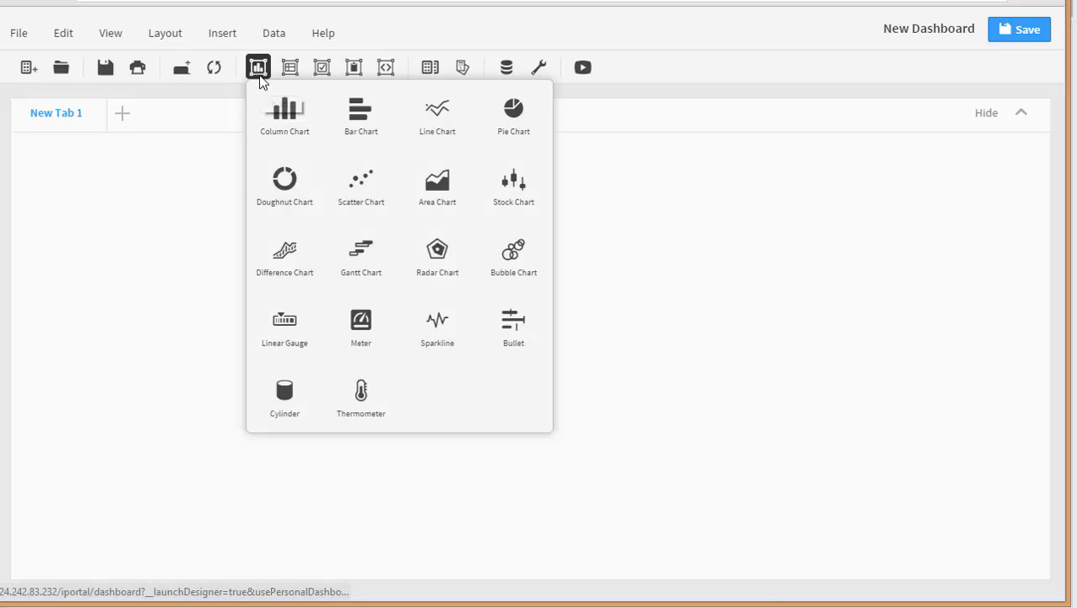
left_click(512, 127)
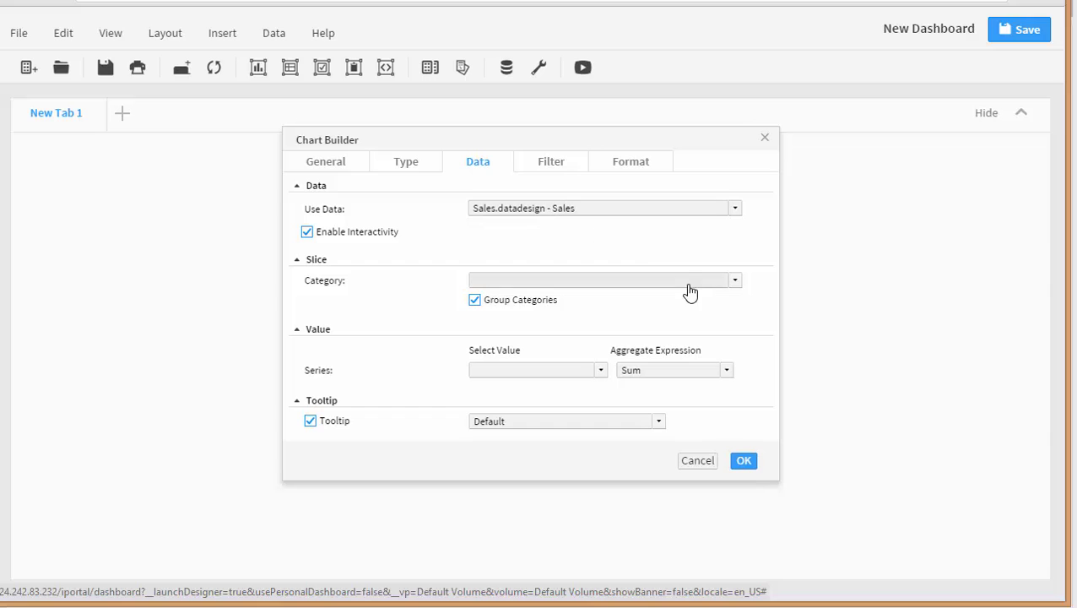
left_click(734, 285)
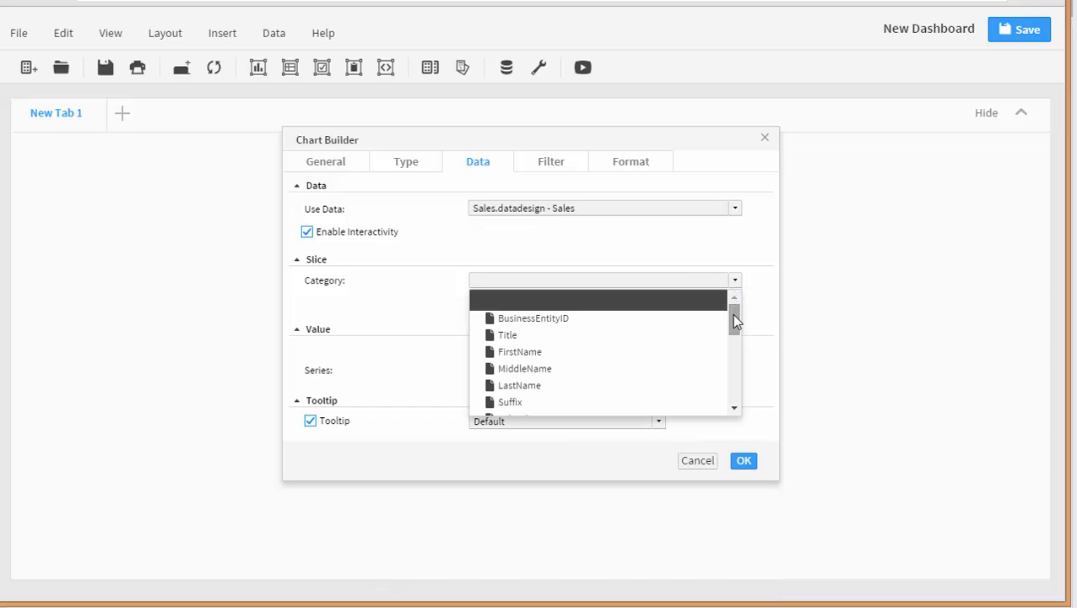
left_click_drag(734, 318, 739, 305)
left_click(733, 211)
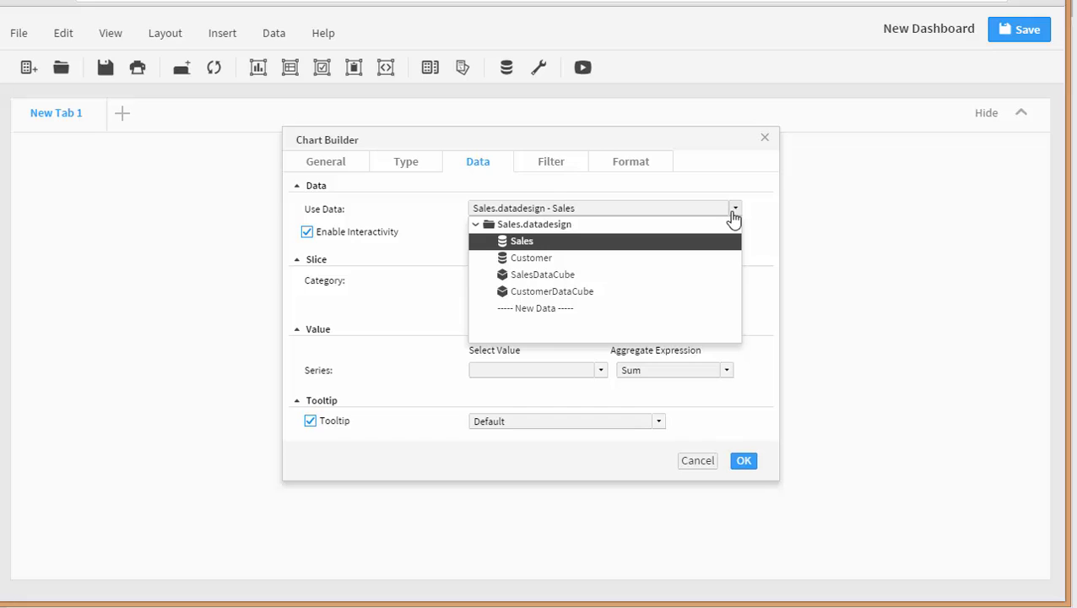
left_click(543, 279)
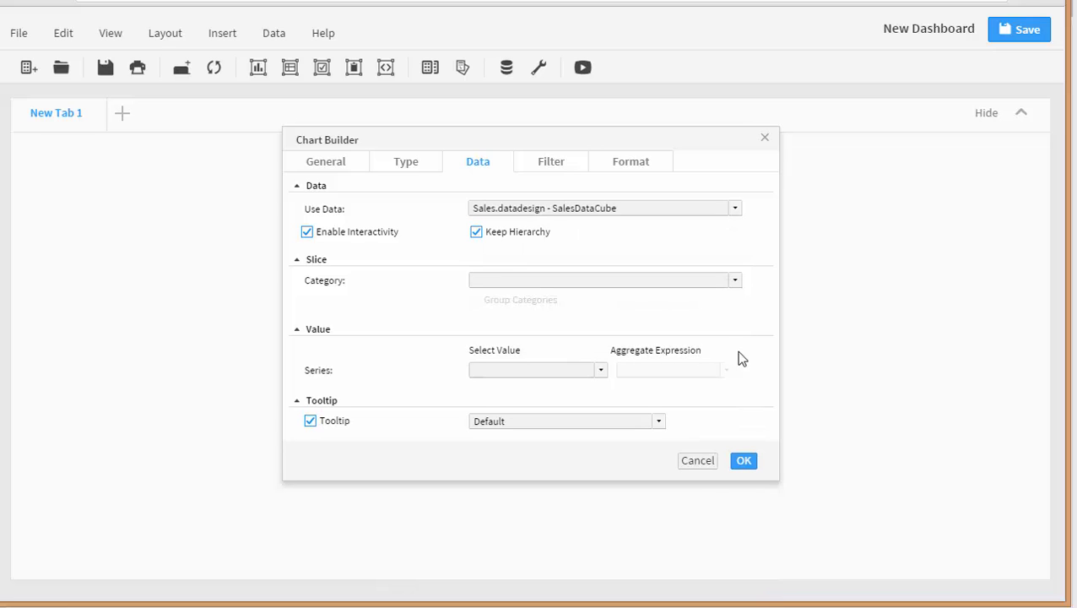
left_click(734, 282)
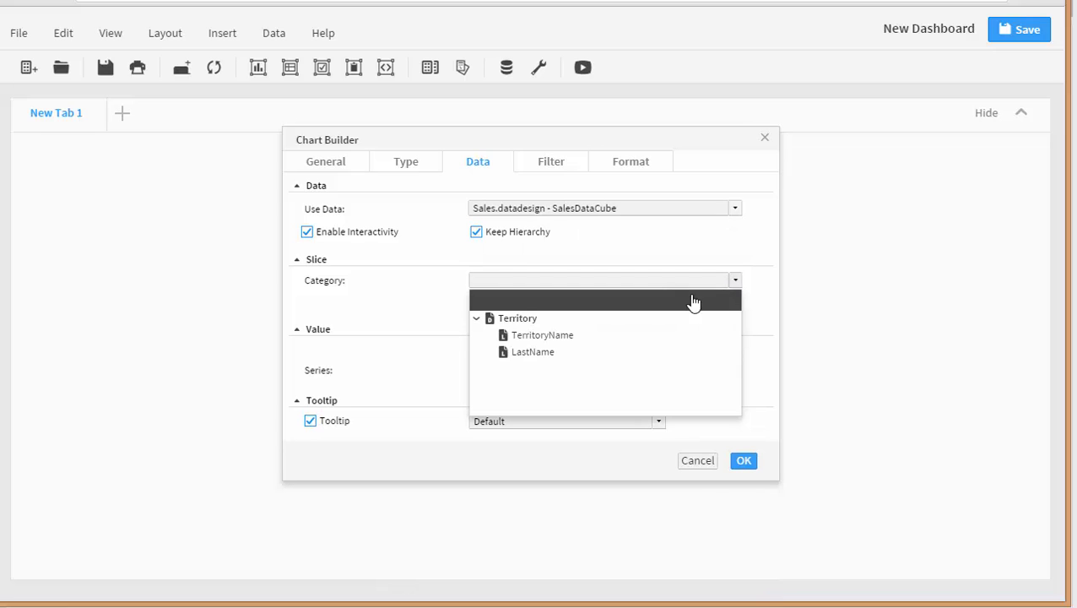
left_click(575, 336)
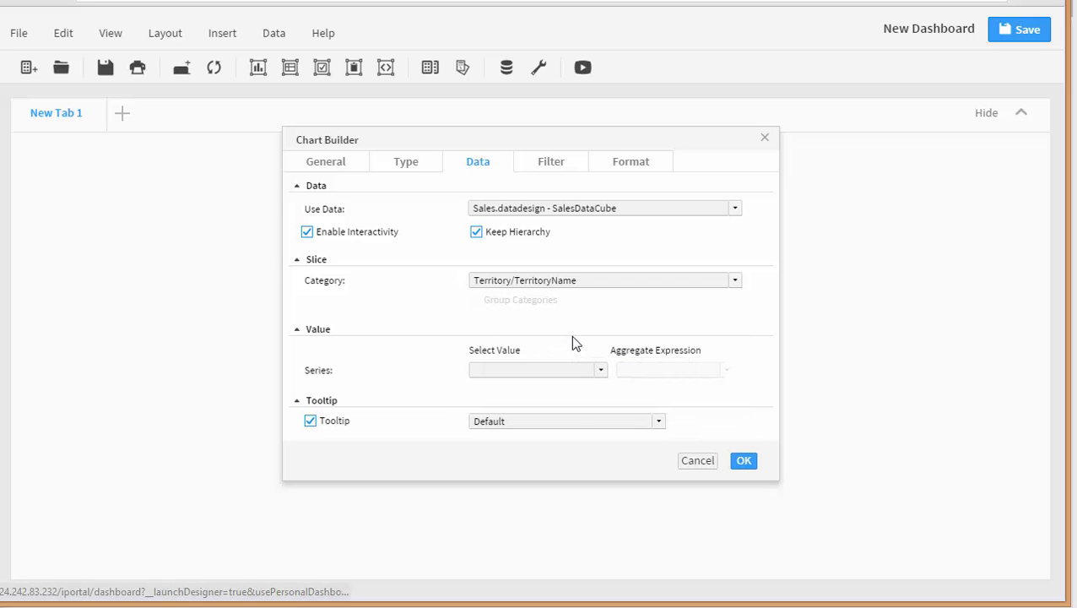
left_click(602, 371)
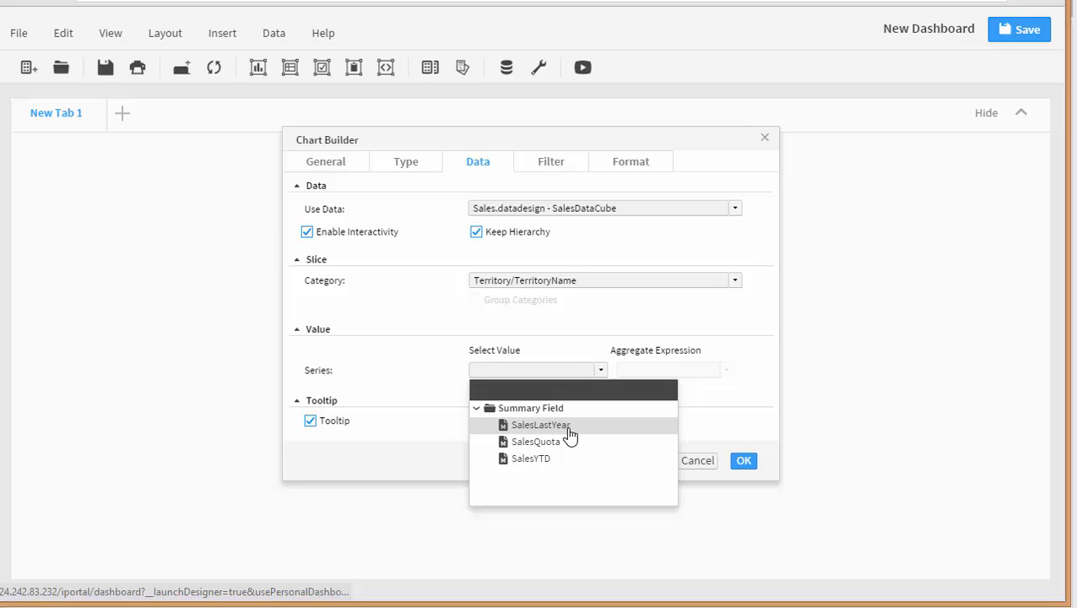
left_click(550, 459)
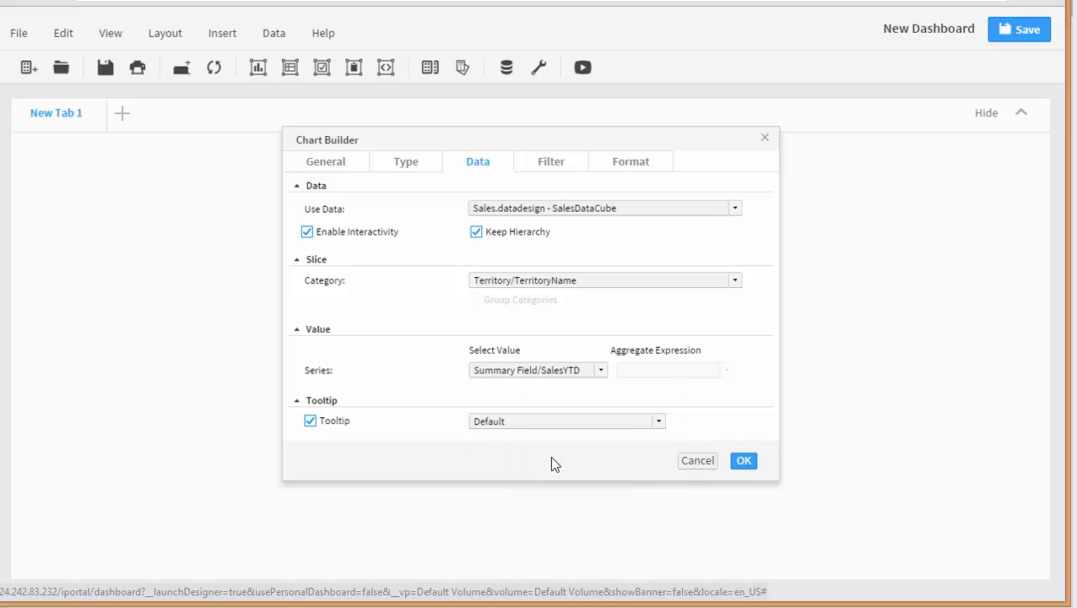
left_click(744, 462)
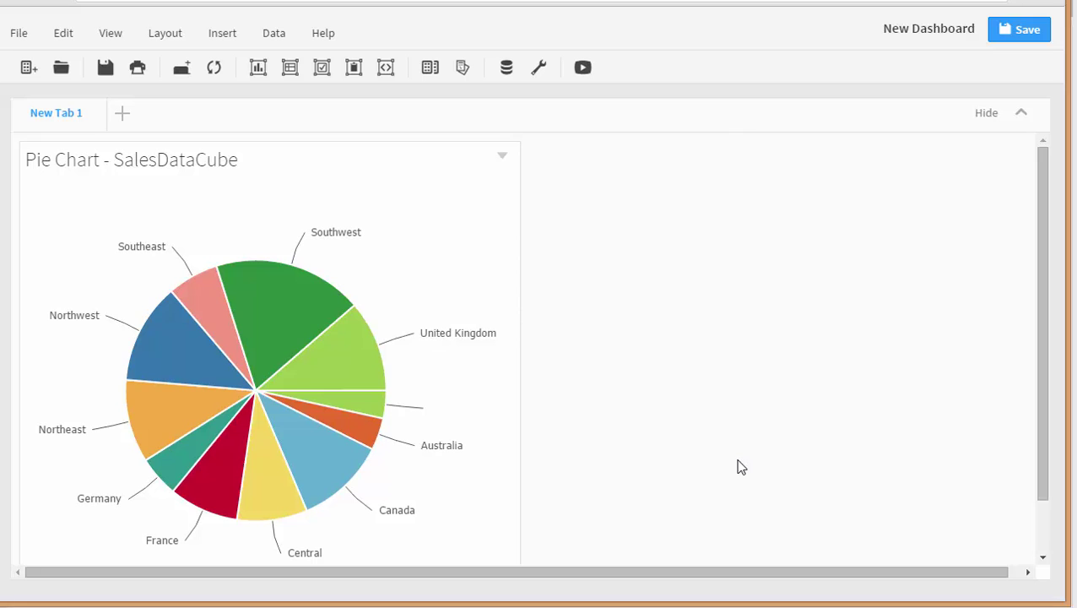
Drill the pie into the Southwest and Canada slices, then back up to all territories.
mouse_move(291, 300)
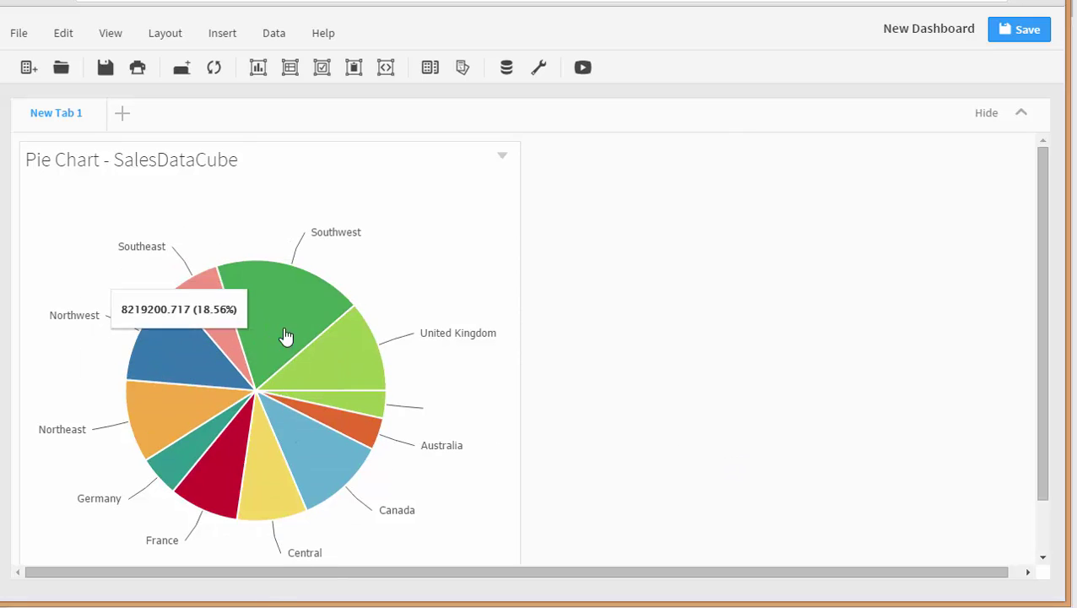
left_click(283, 297)
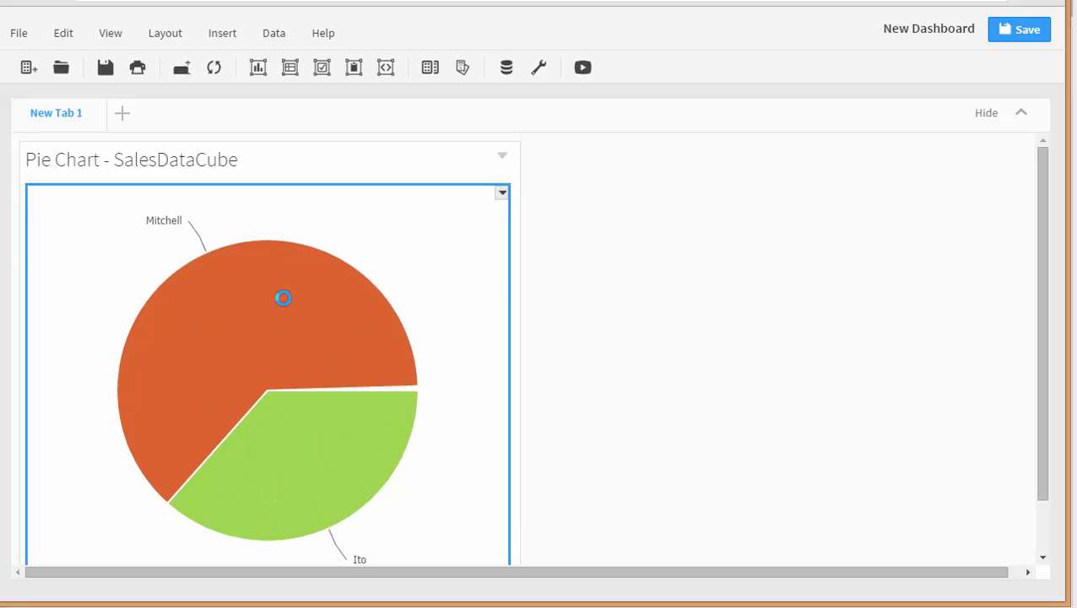
mouse_move(339, 476)
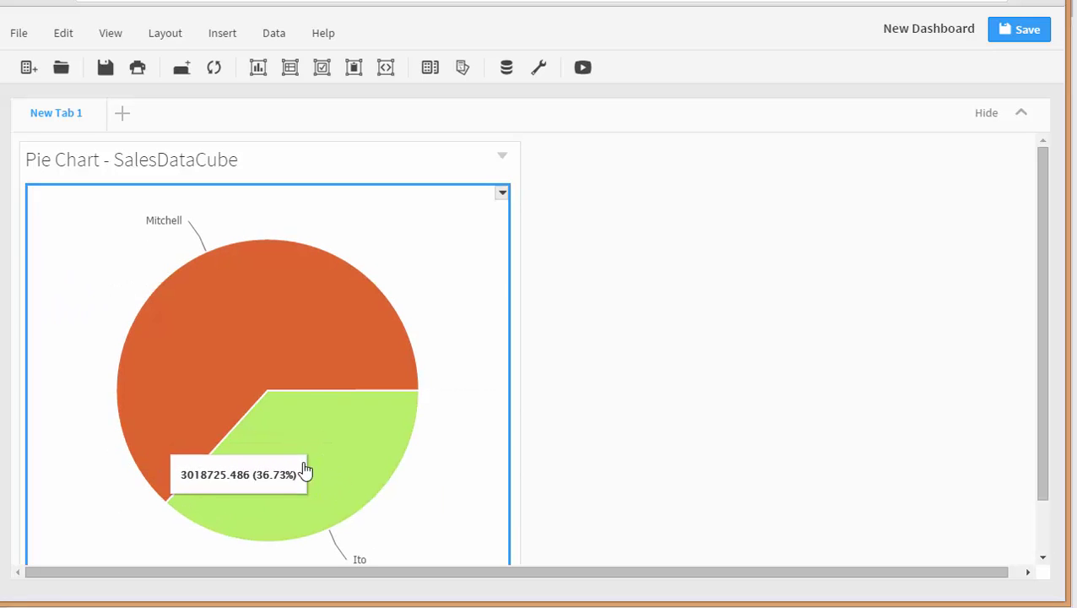
mouse_move(295, 331)
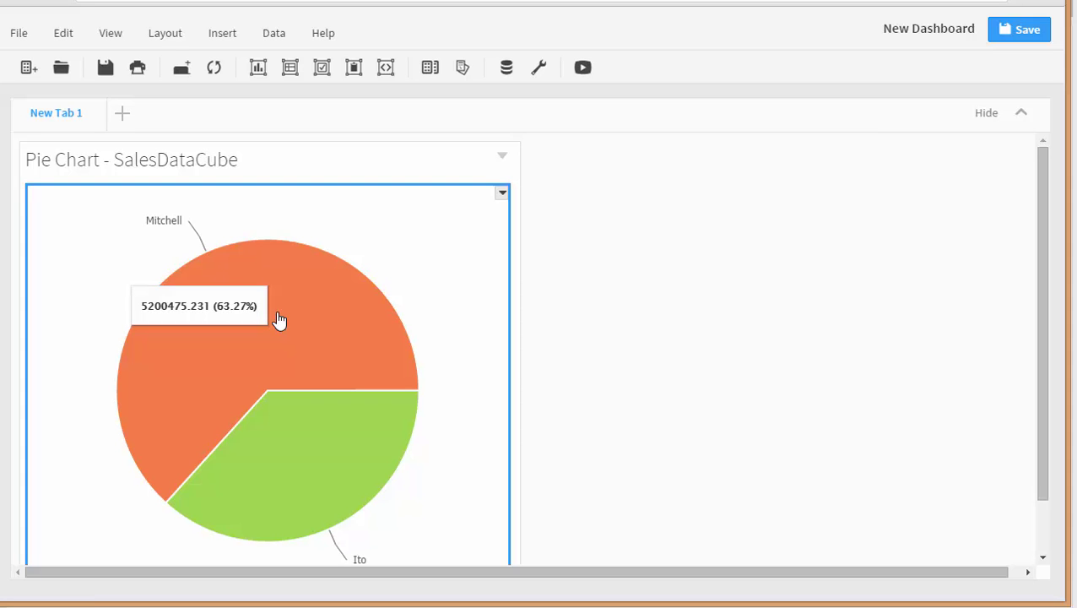
right_click(279, 319)
left_click(281, 318)
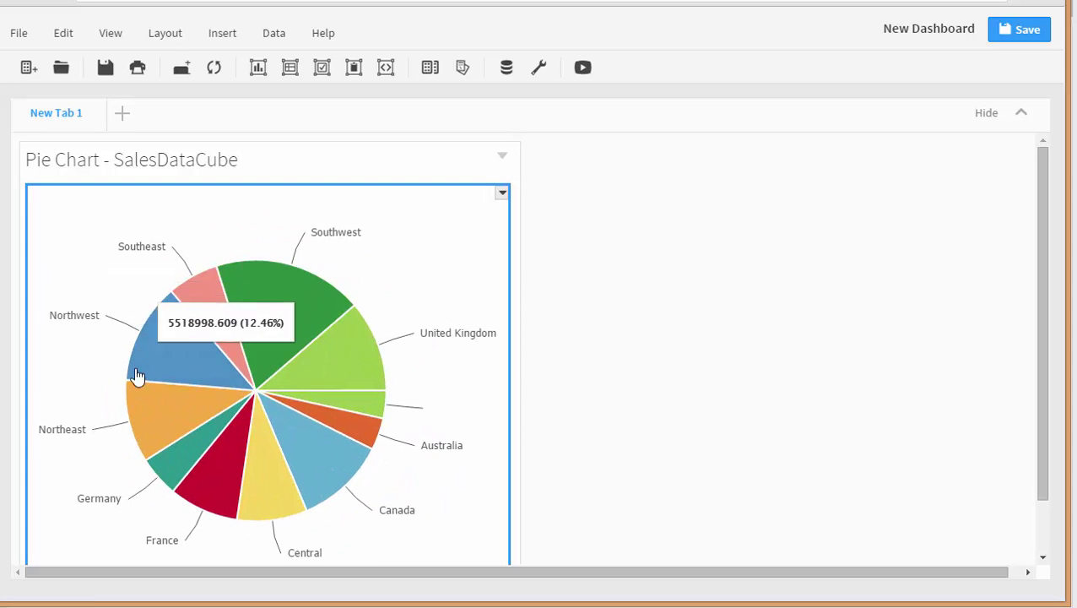
mouse_move(330, 426)
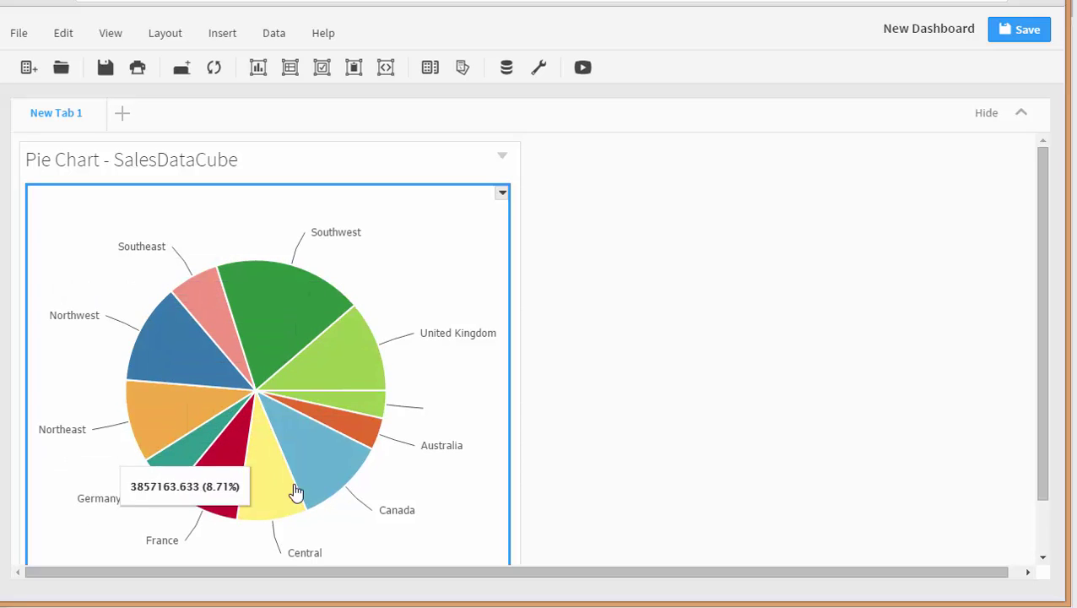
left_click(323, 479)
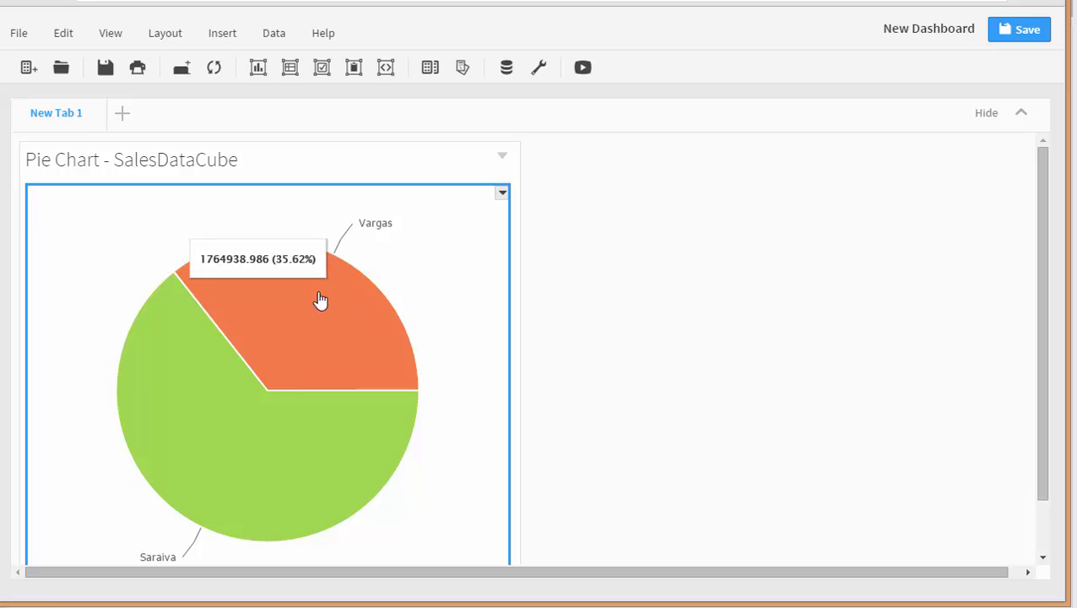
mouse_move(295, 341)
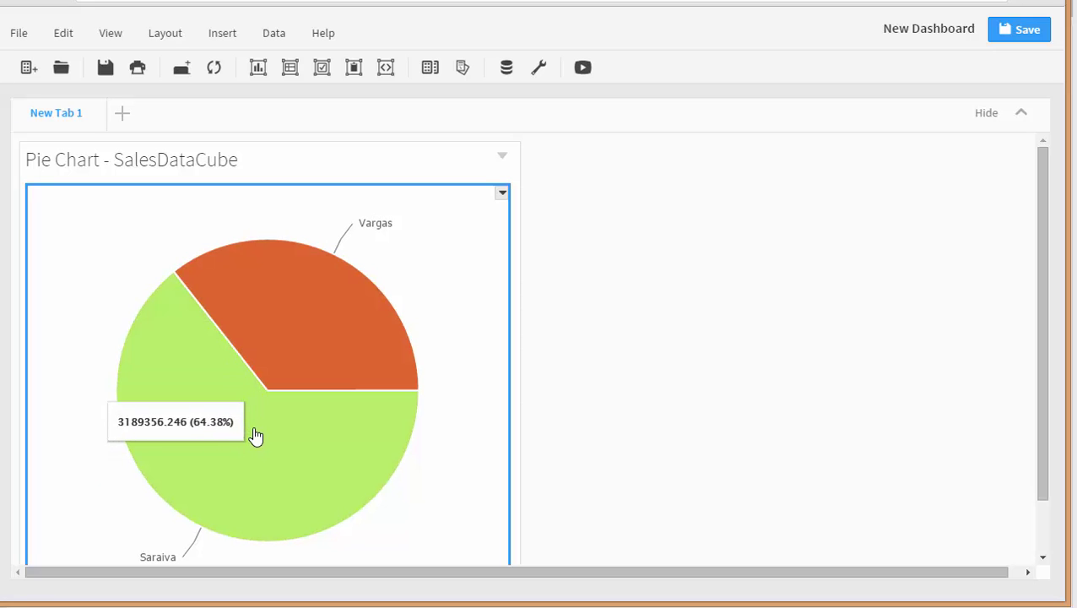
left_click(254, 439)
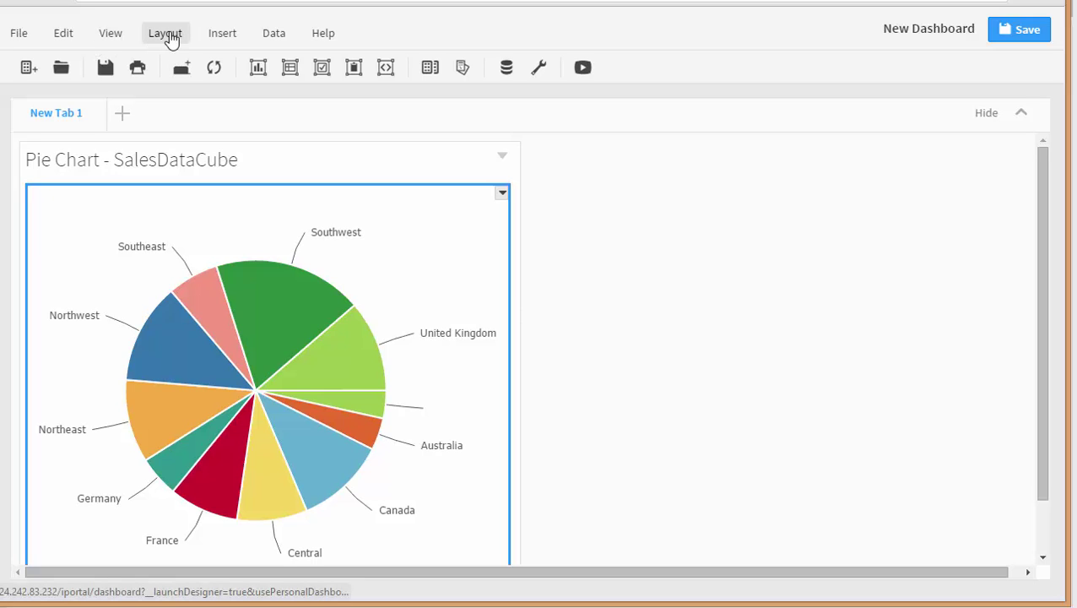
Insert a column chart on SalesDataCube: category TerritoryName, series SalesLastYear and SalesYTD.
left_click(258, 73)
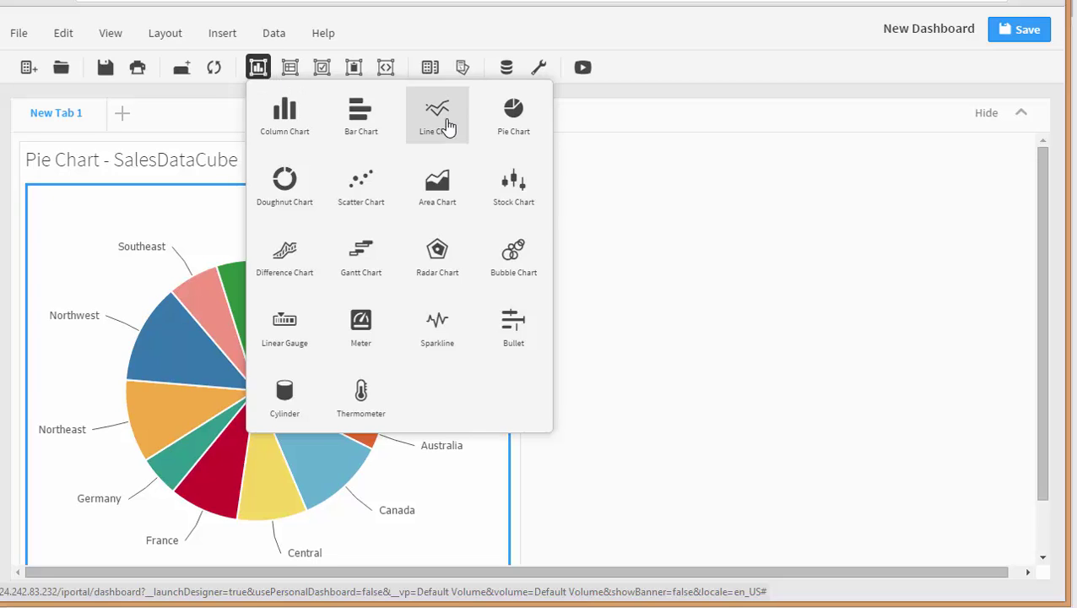
left_click(284, 124)
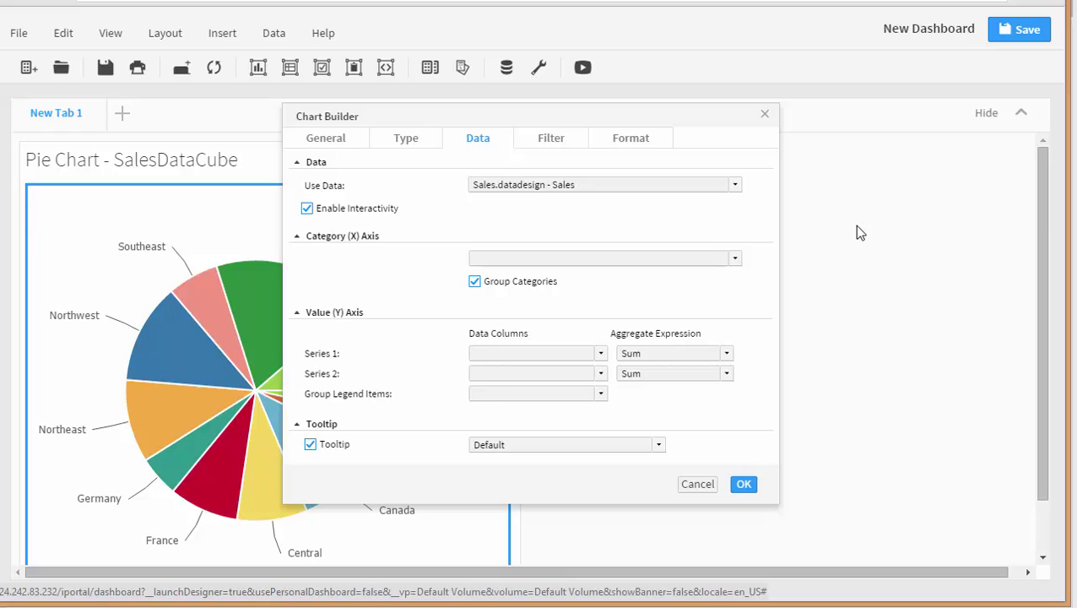
left_click(737, 186)
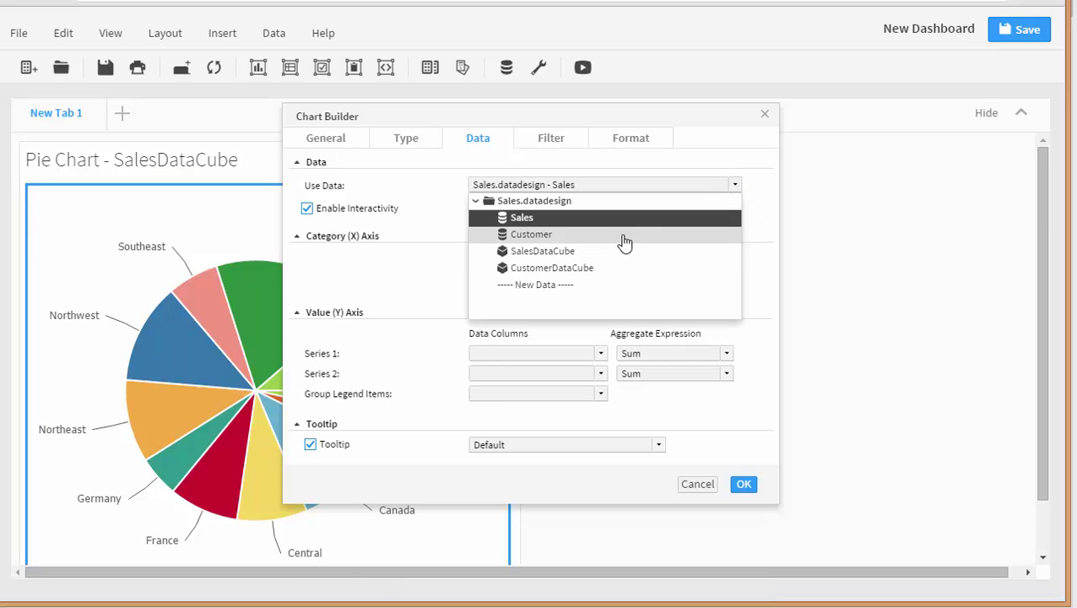
left_click(563, 253)
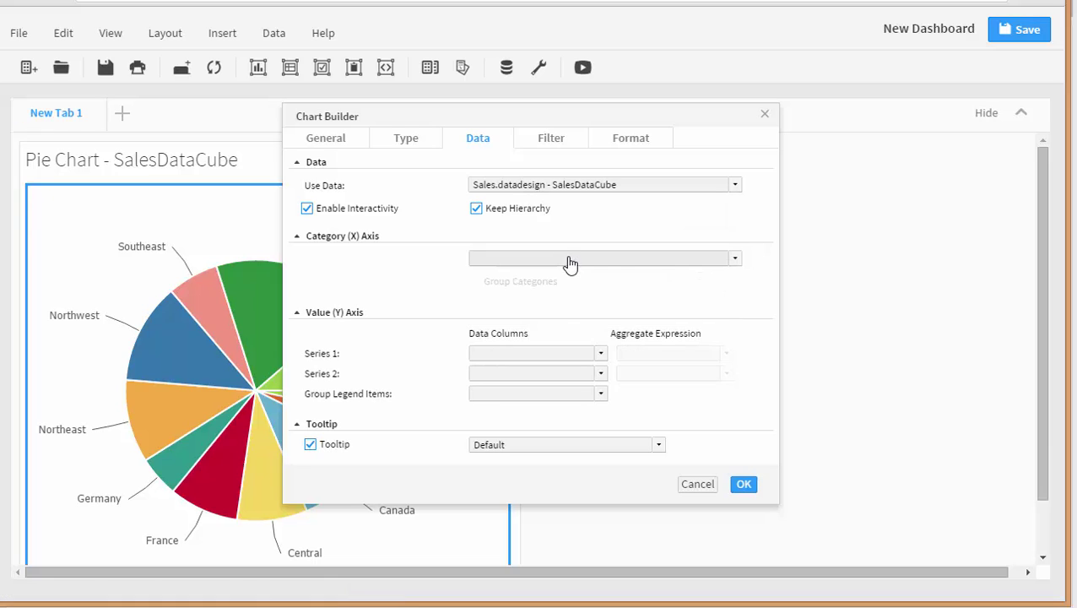
left_click(735, 261)
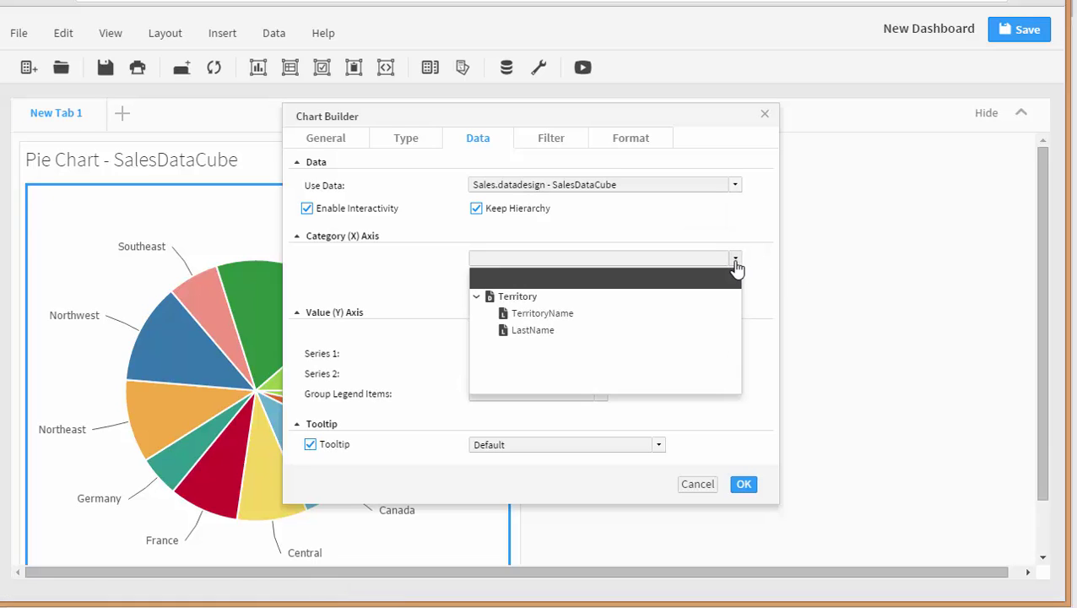
left_click(557, 316)
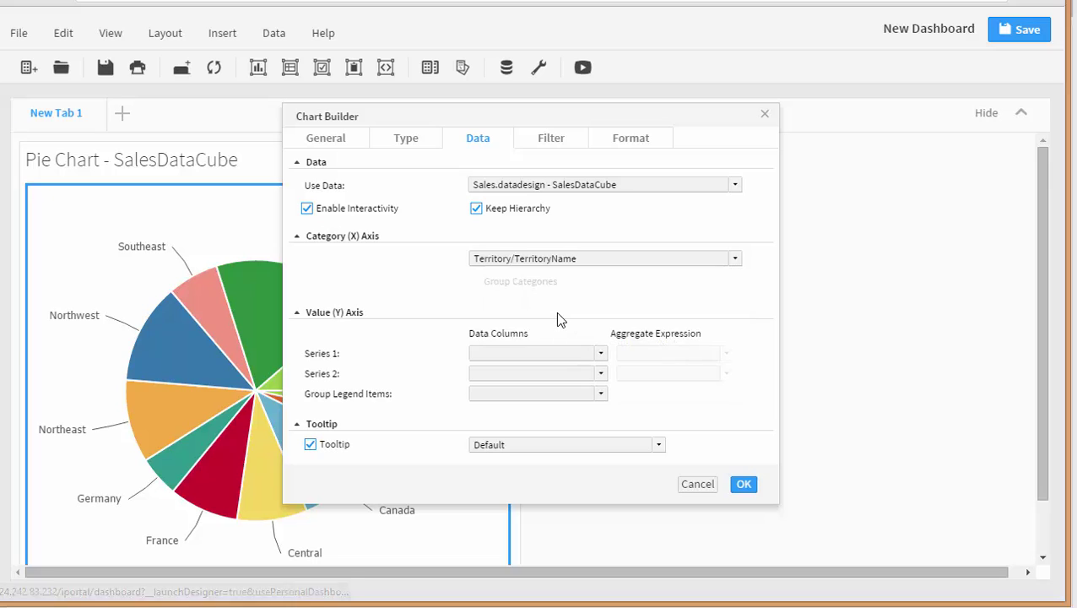
left_click(601, 355)
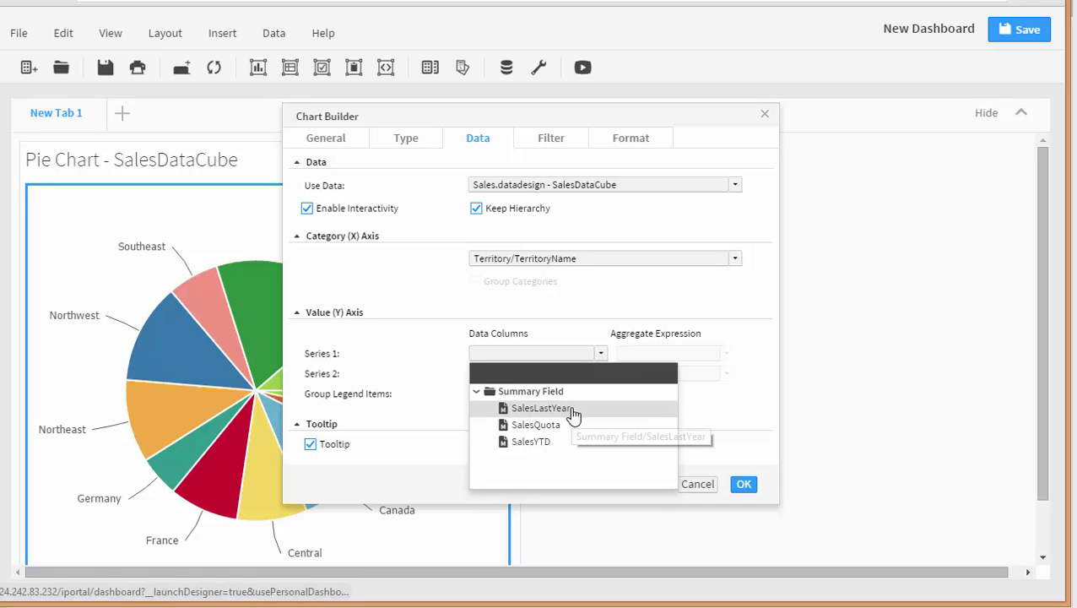
left_click(569, 408)
left_click(601, 373)
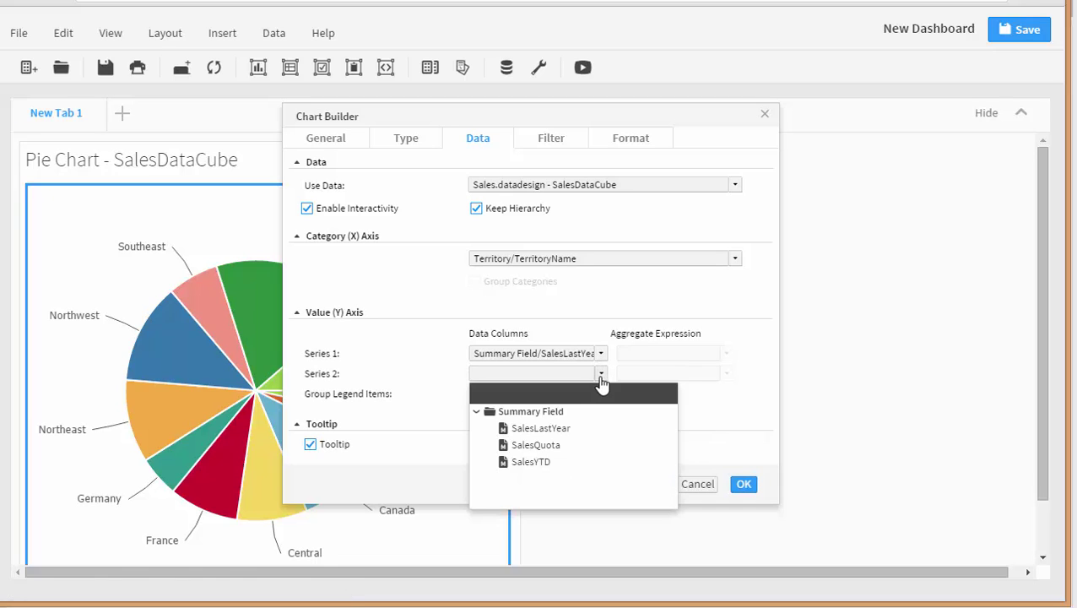
left_click(547, 463)
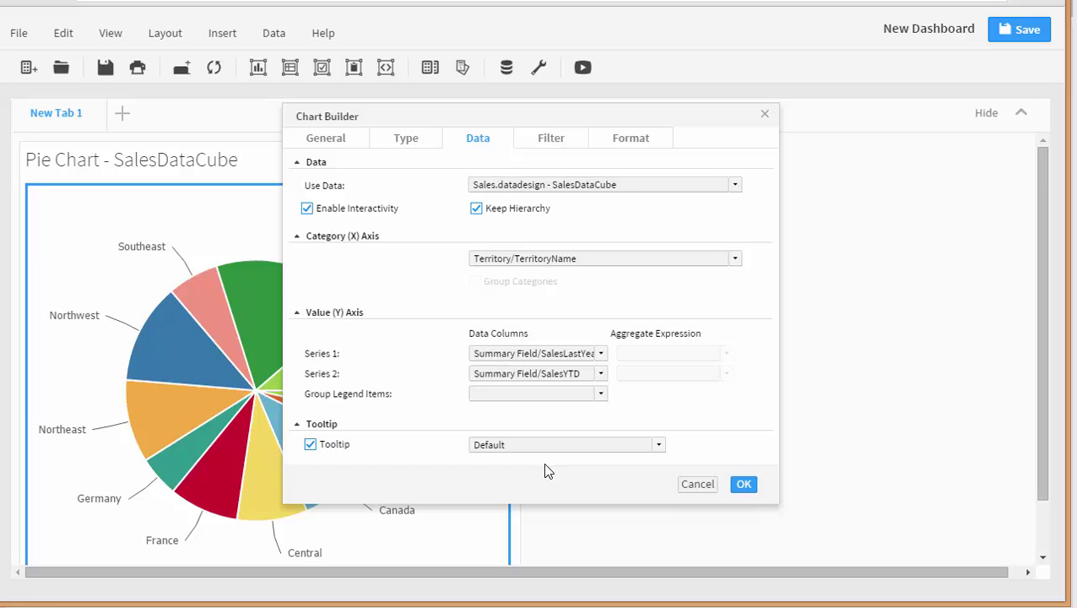
left_click(745, 486)
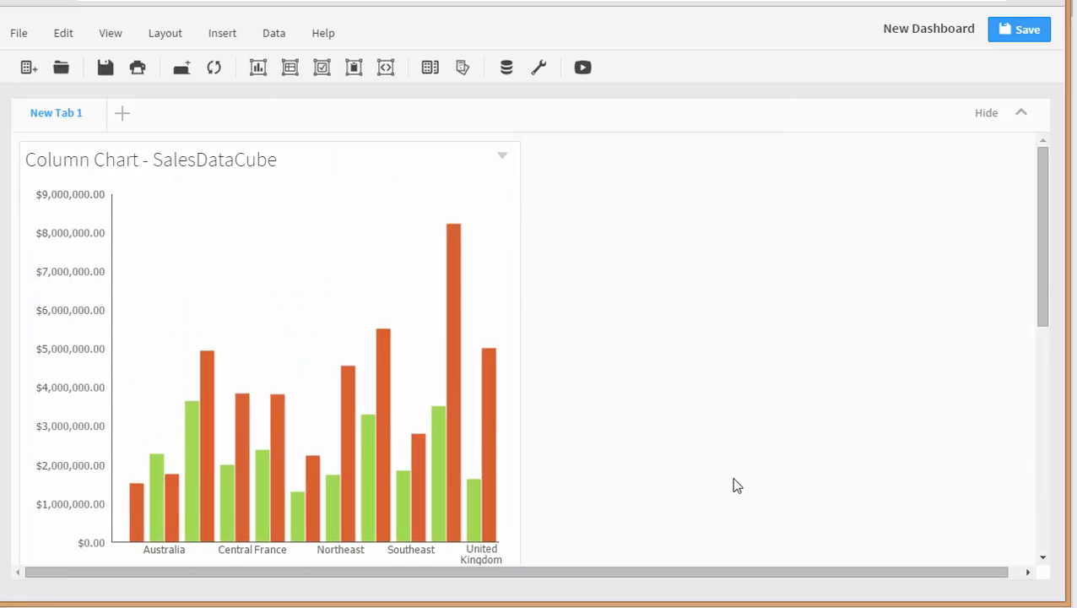
Switch the dashboard layout to Free Form and confirm the change.
left_click(164, 38)
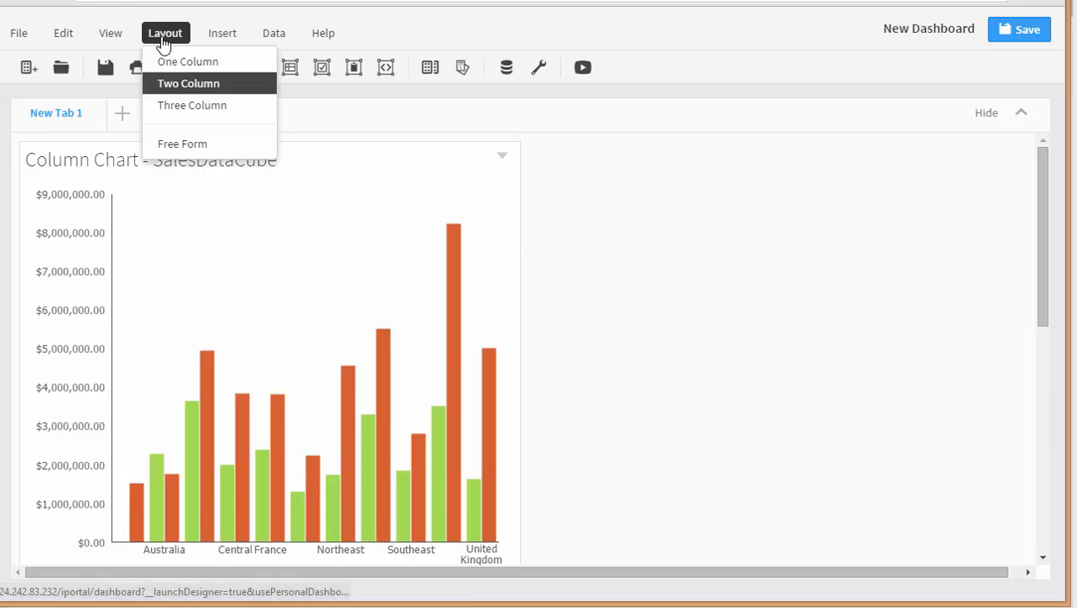
left_click(174, 145)
left_click(631, 338)
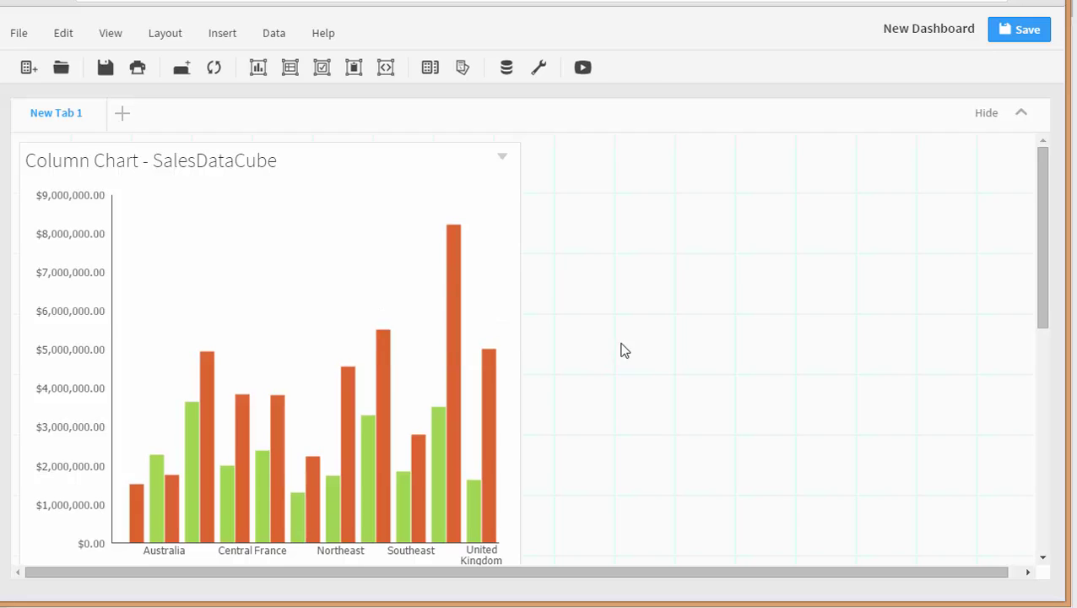
Move the column chart to the right half and the pie chart to the top left.
left_click_drag(336, 174, 858, 163)
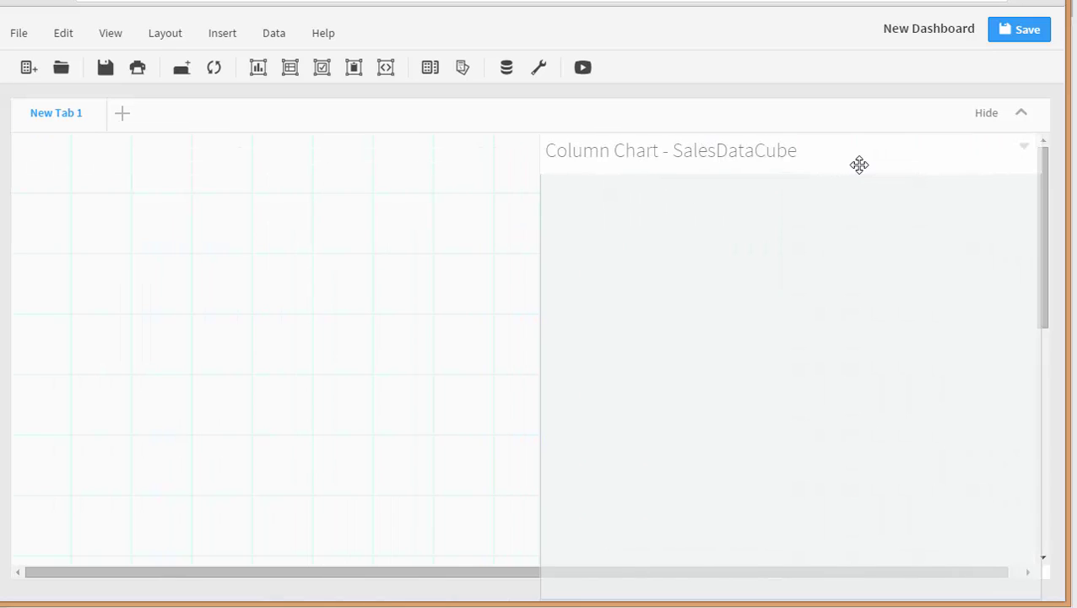
scroll(399, 238, "down", 5)
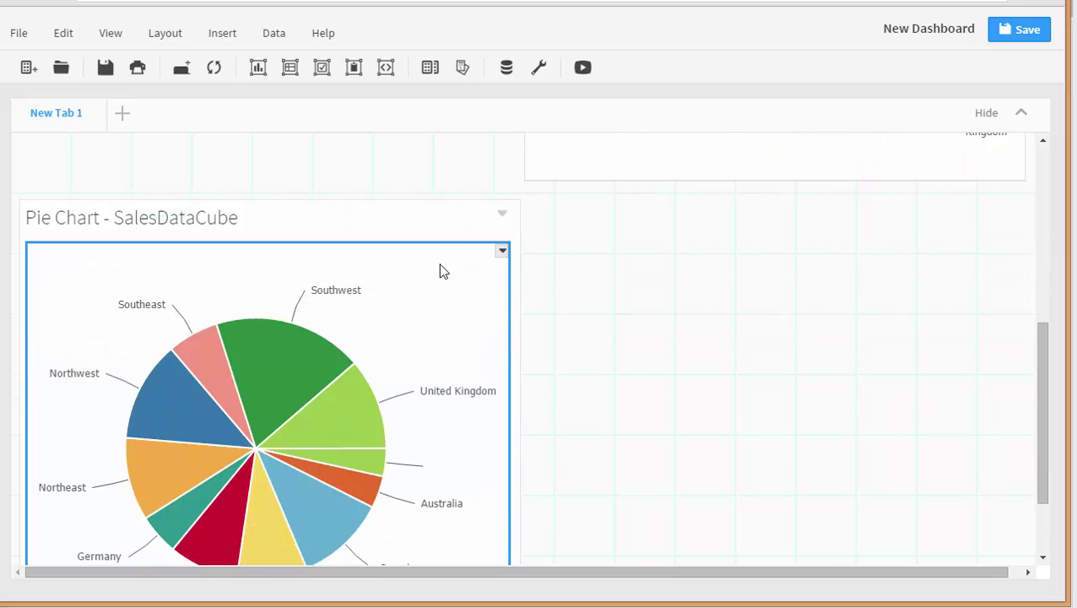
left_click_drag(427, 213, 430, 155)
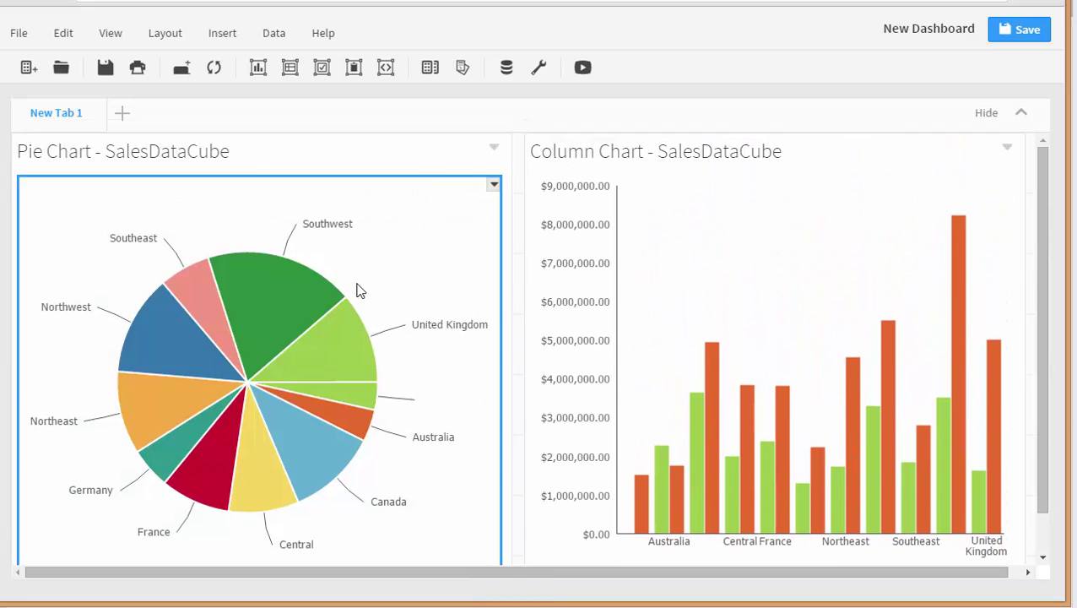
Switch the dashboard layout to Two Column and confirm the change.
left_click(163, 36)
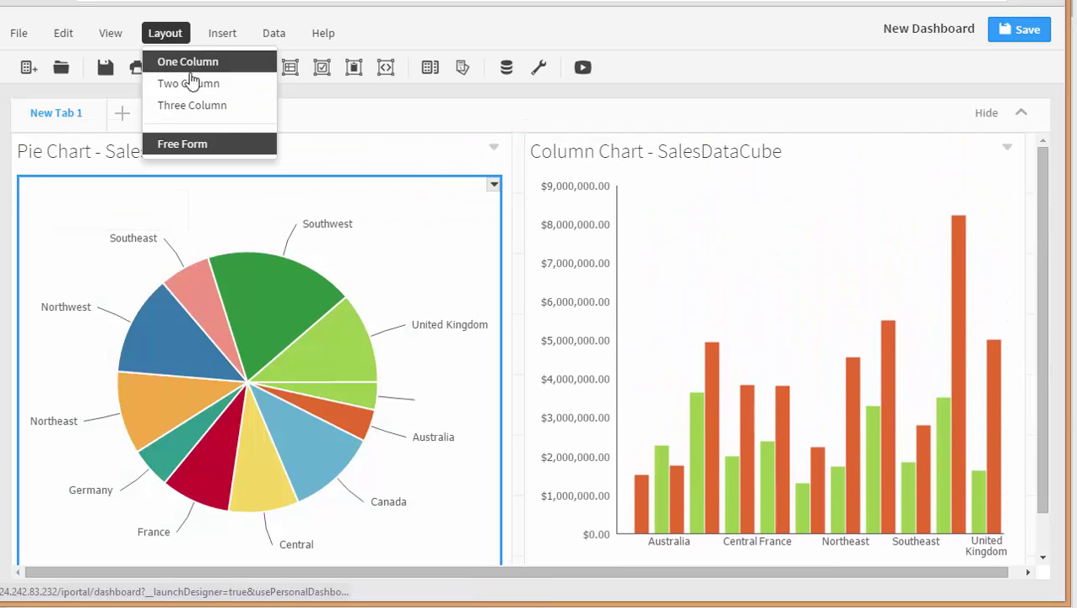
left_click(165, 83)
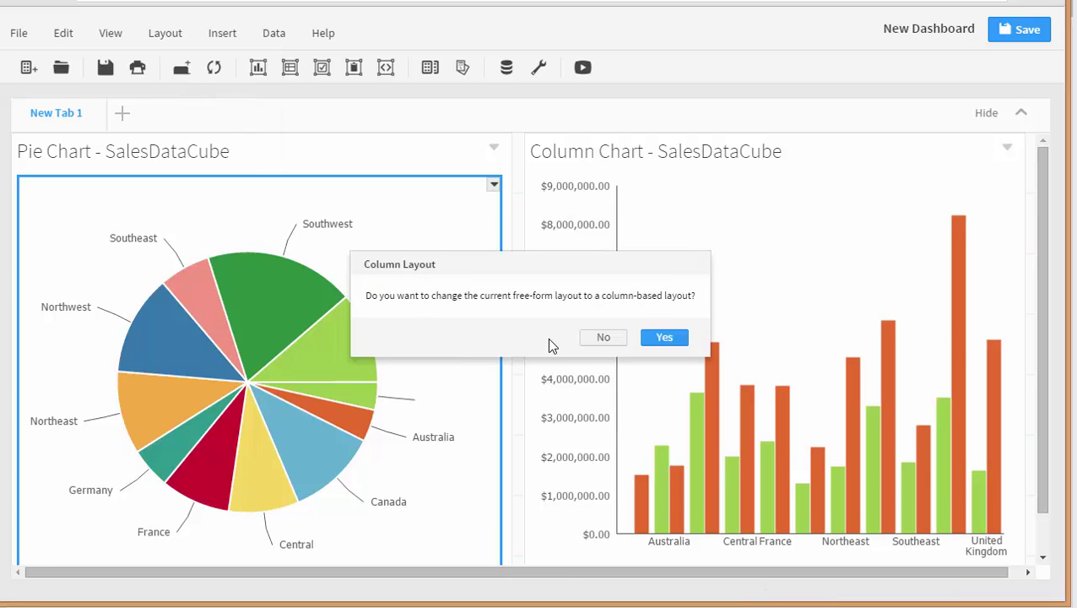
left_click(655, 340)
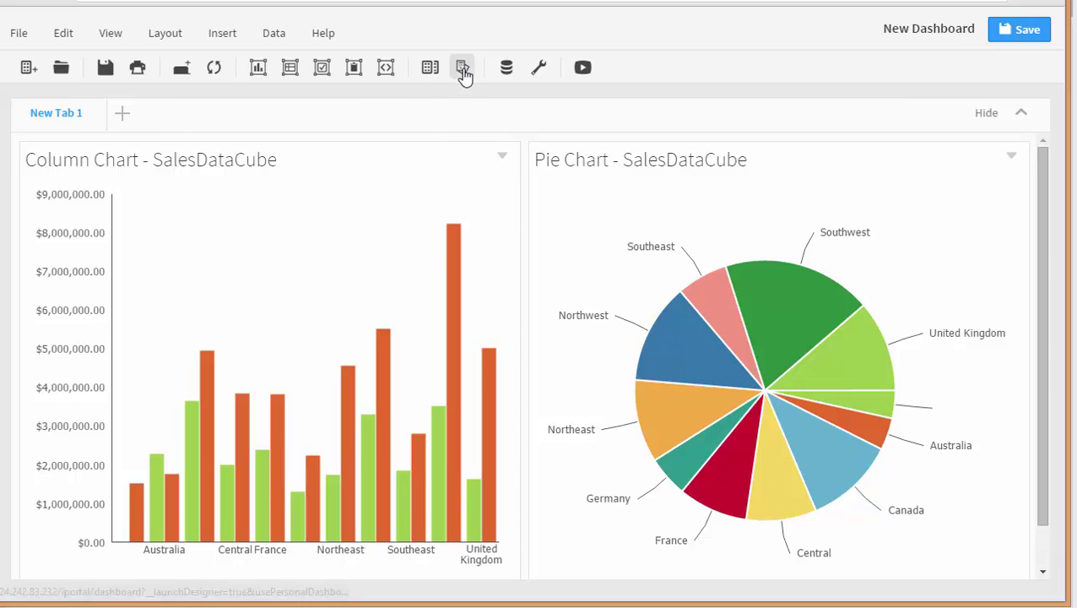
left_click(538, 74)
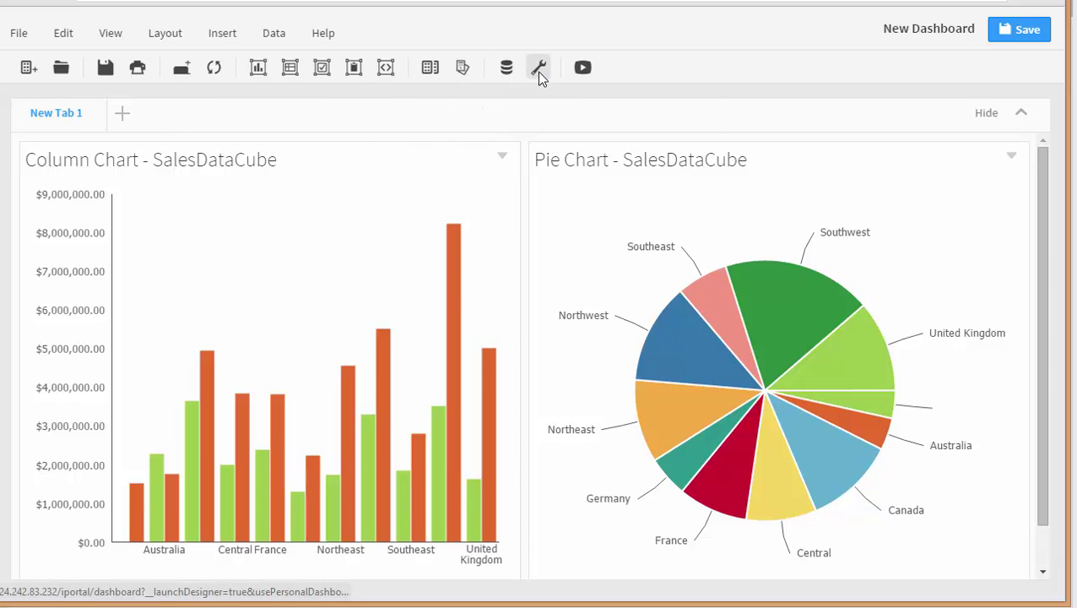
Replace the tab name with 'Sales' and apply it.
left_click_drag(493, 147, 408, 150)
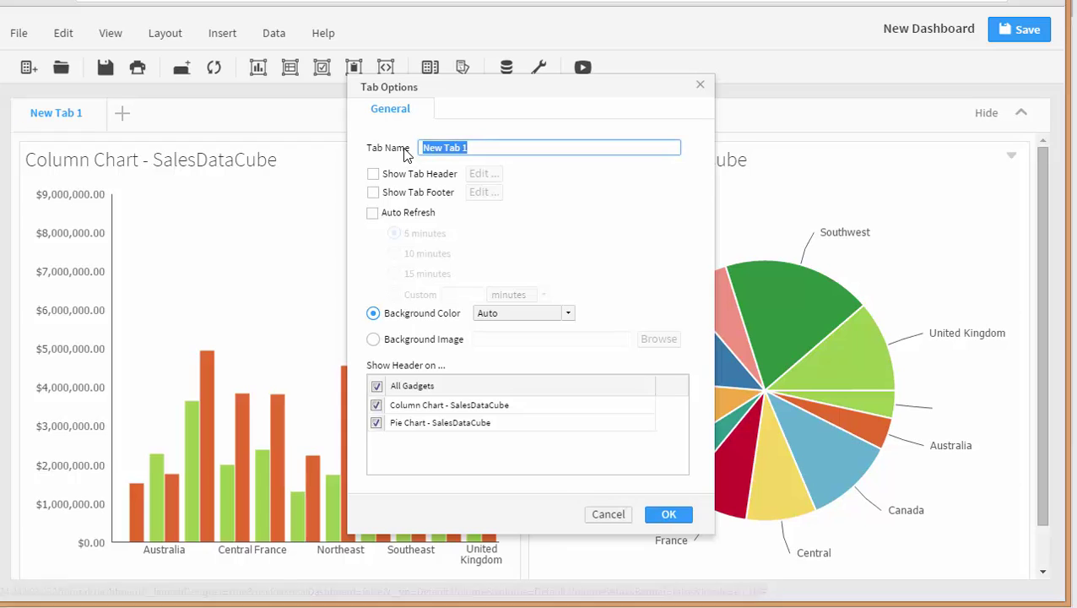
type("Sales")
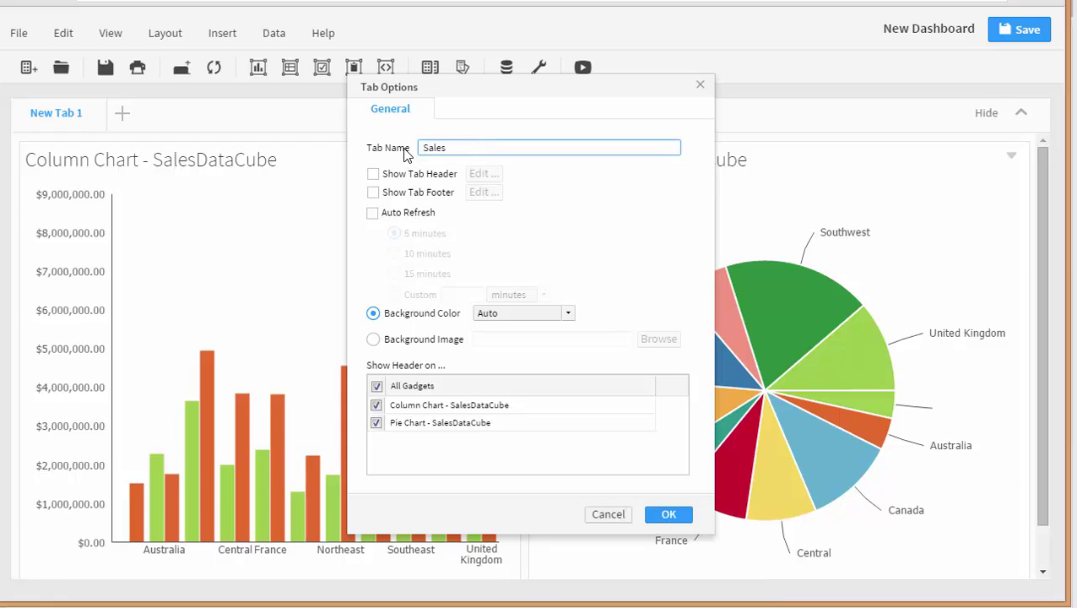
left_click(668, 515)
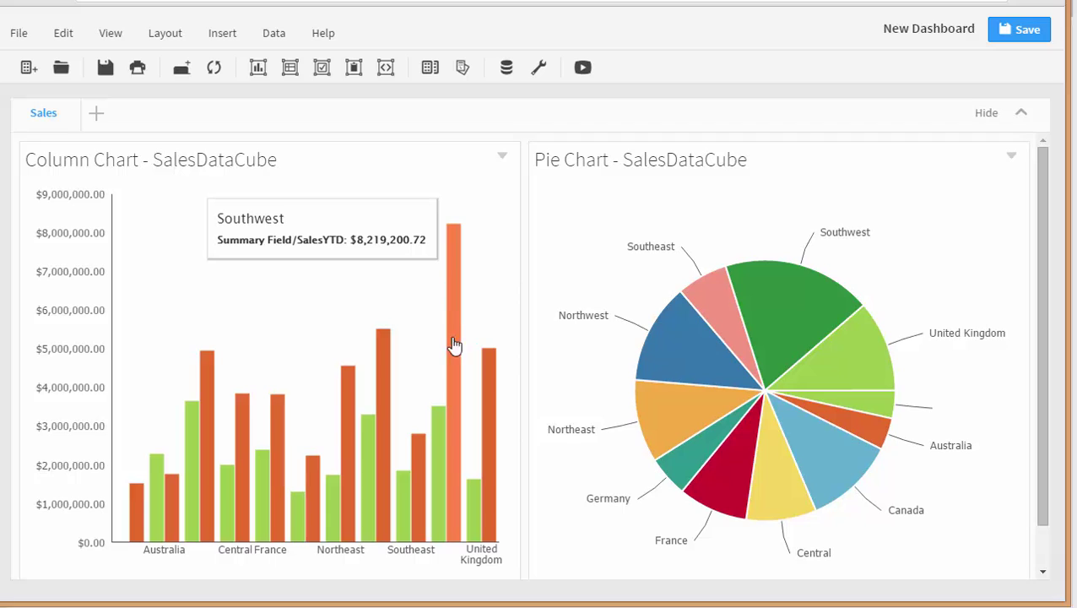
Drill into the Southwest bar of the column chart to show Ito and Mitchell.
left_click(447, 435)
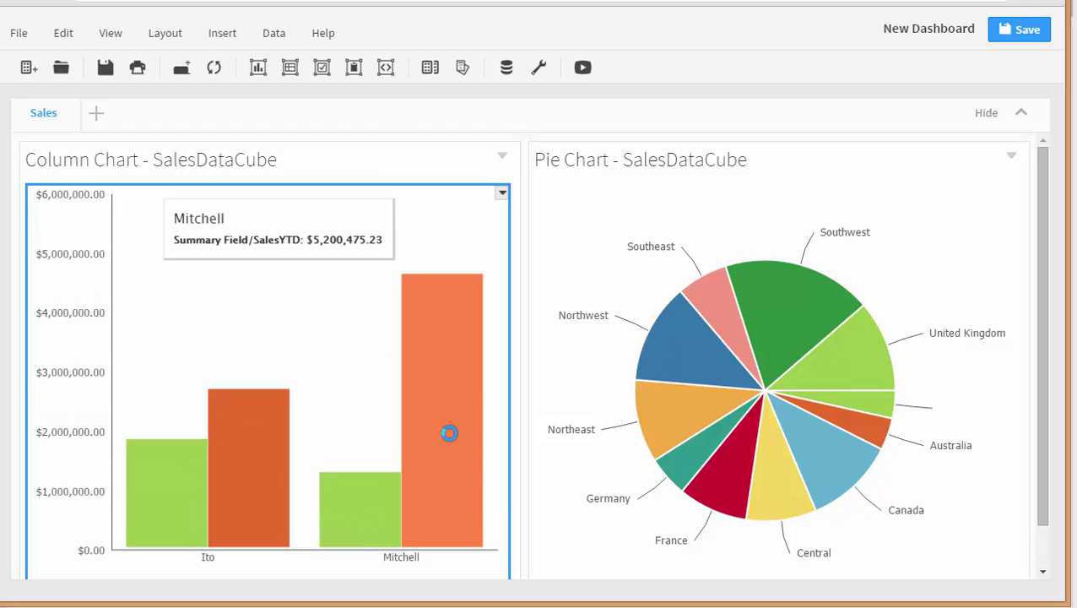